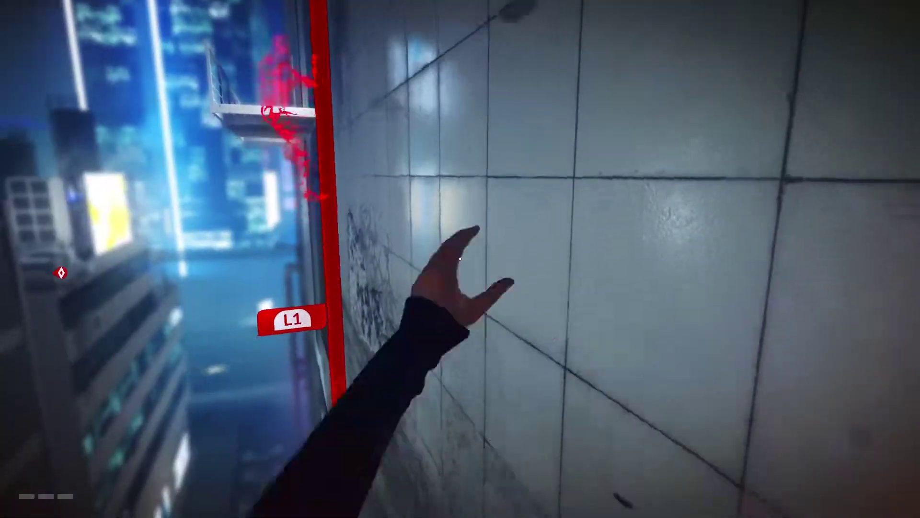
key(w)
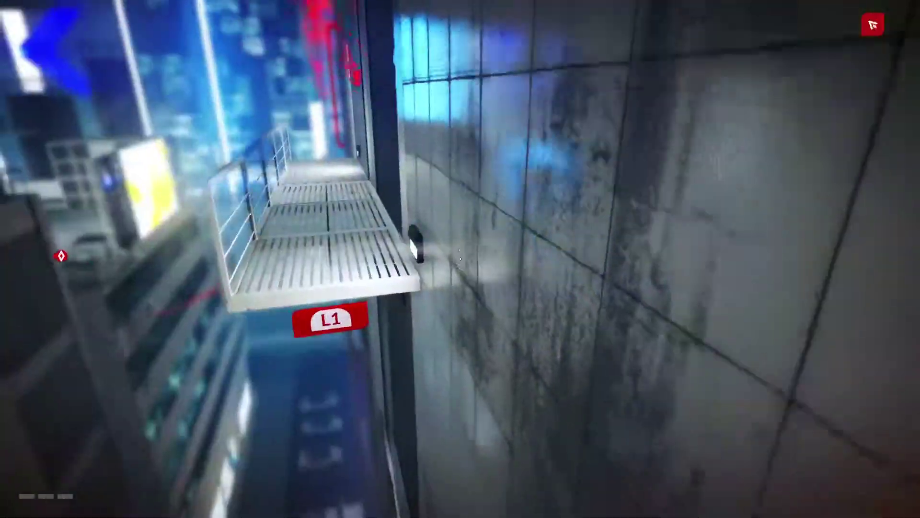